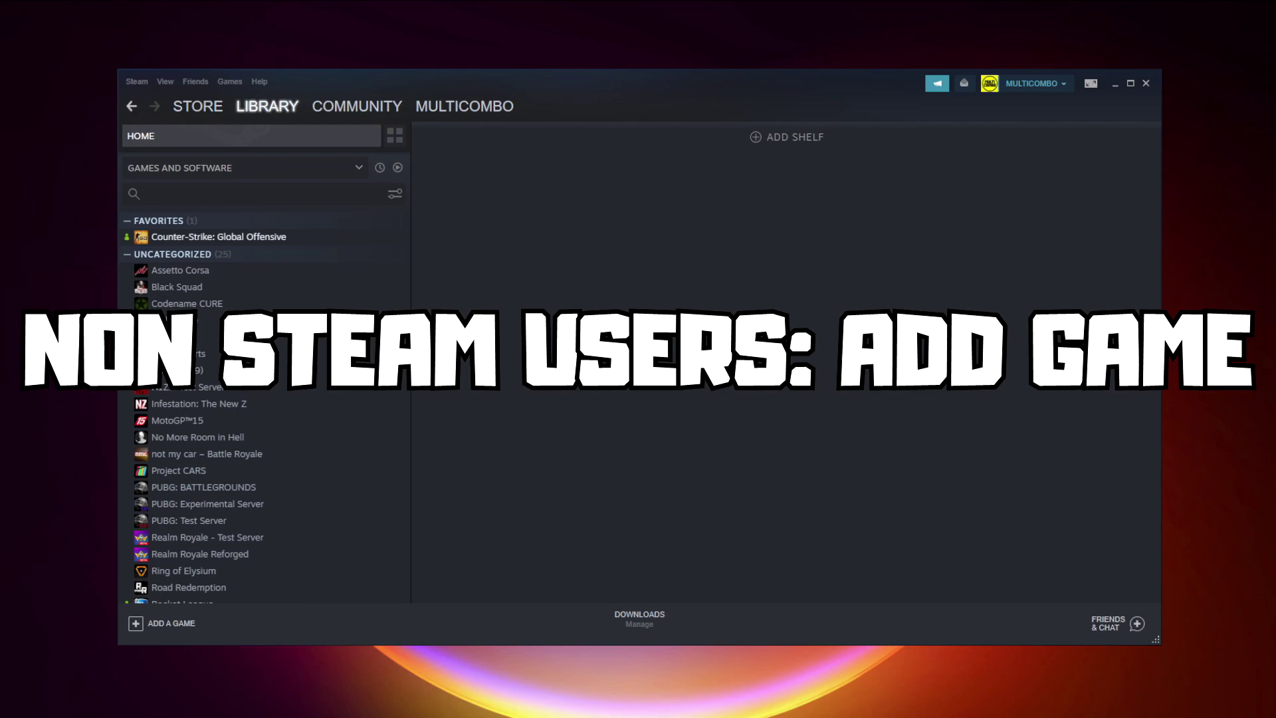
Step: Add YOUR PROBLEMATIC GAME from the non-Steam program list to the Steam library
click(168, 624)
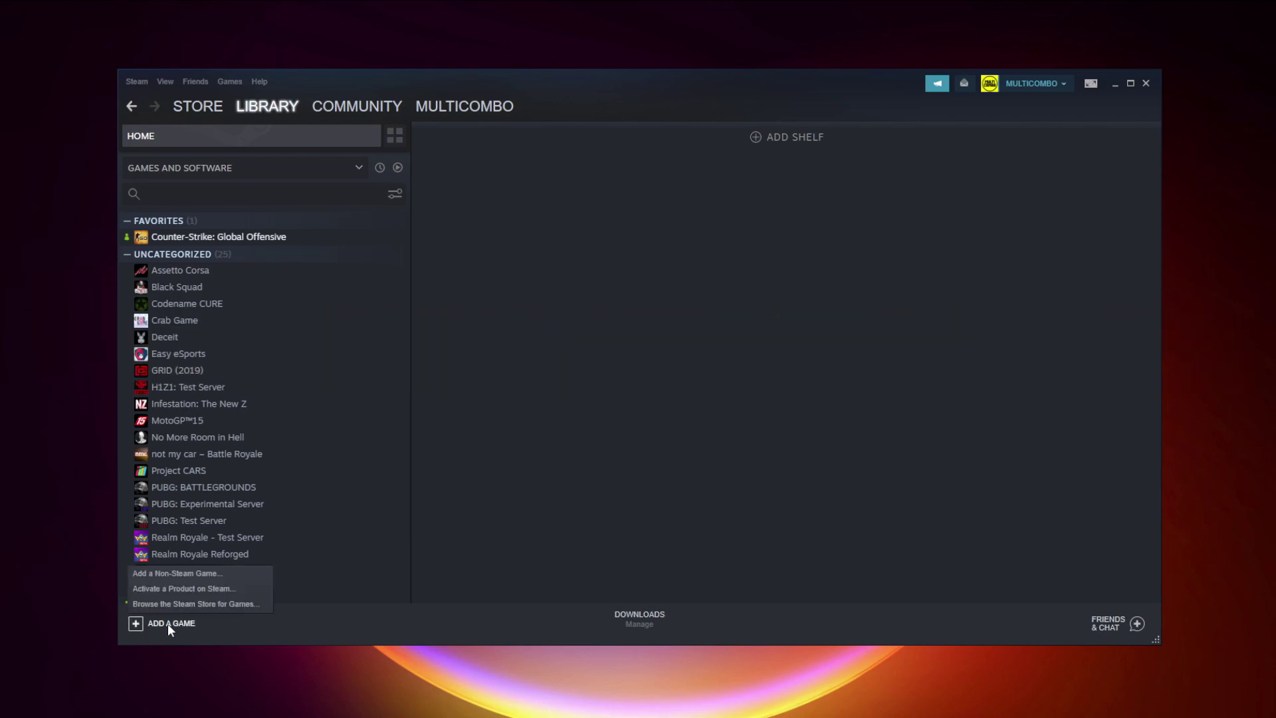
click(173, 575)
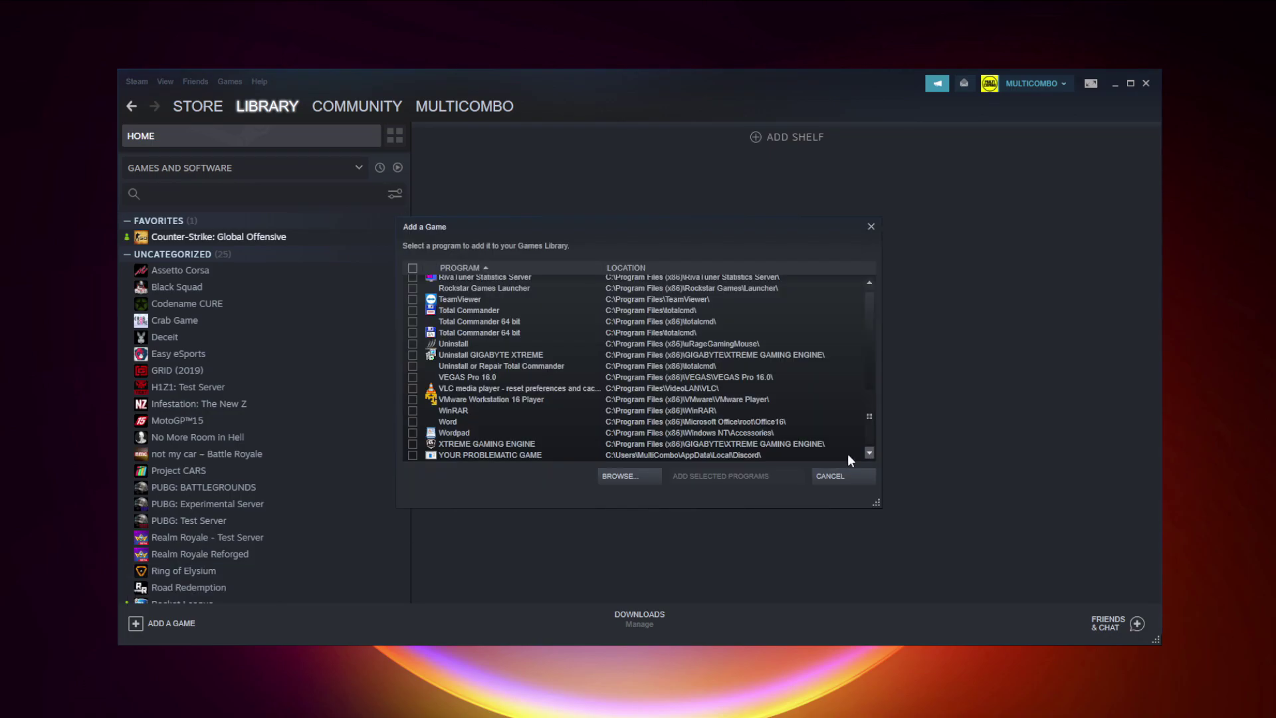
click(472, 456)
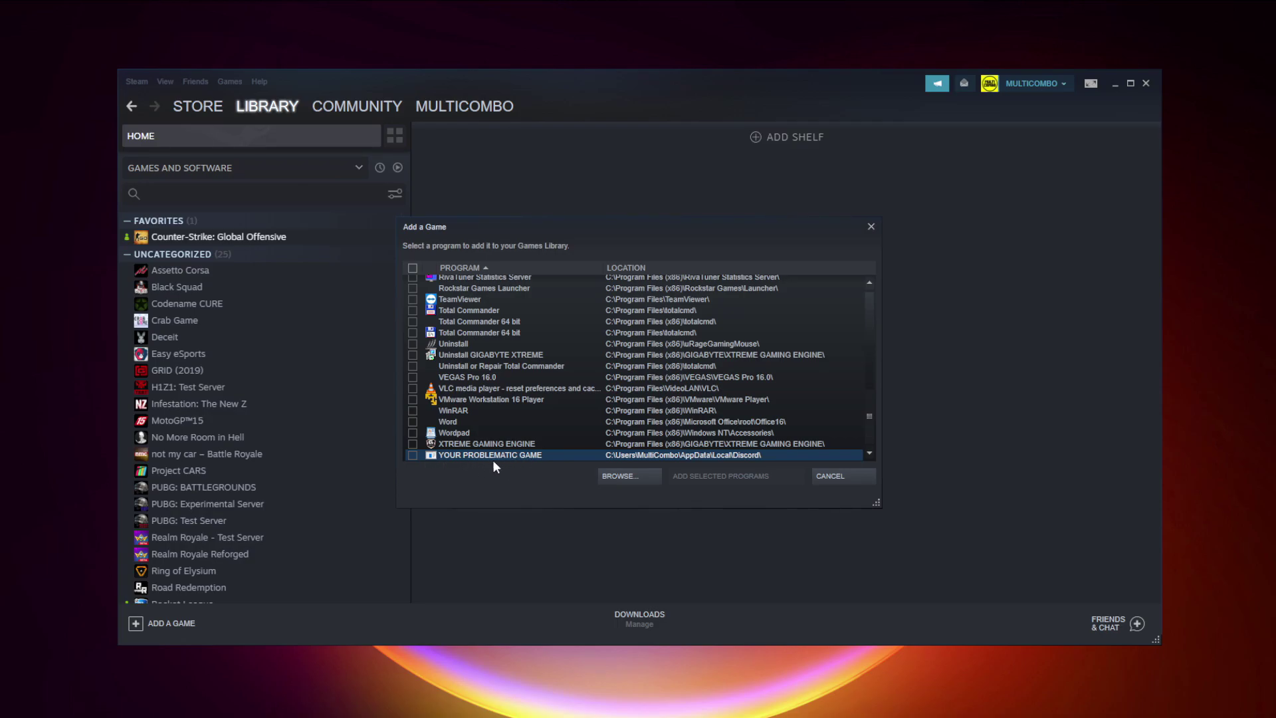
click(412, 456)
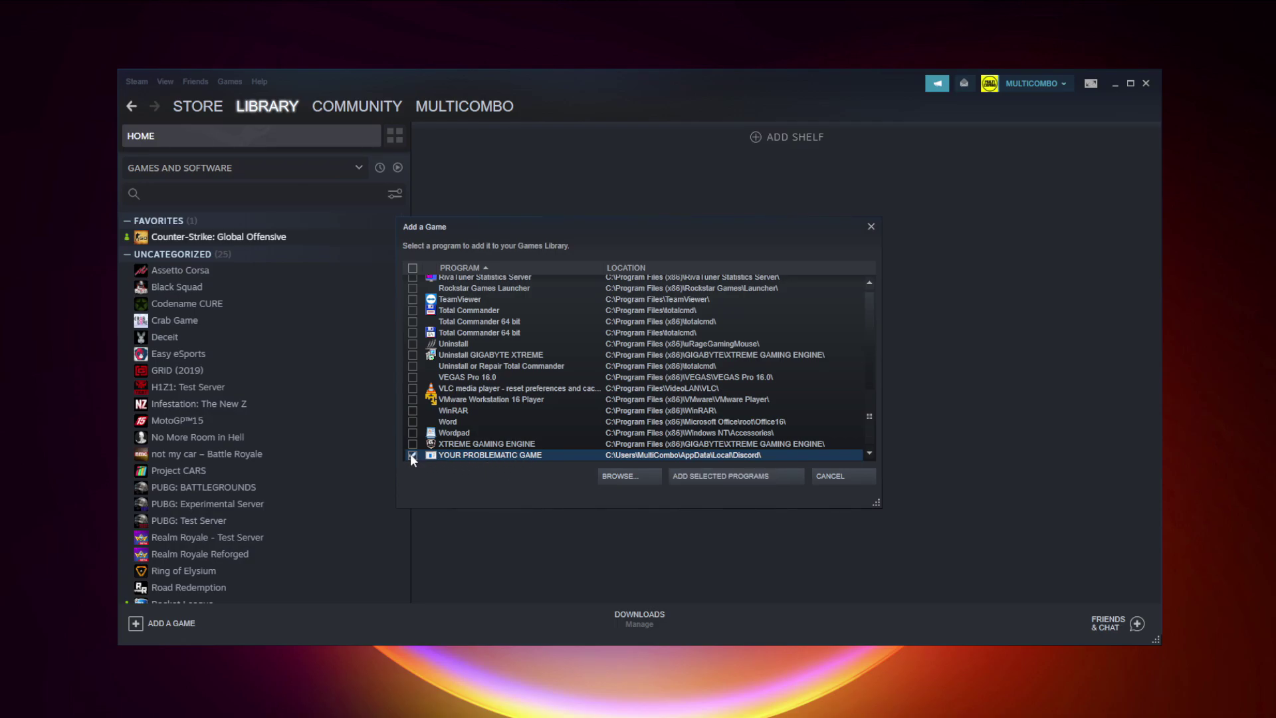
click(744, 476)
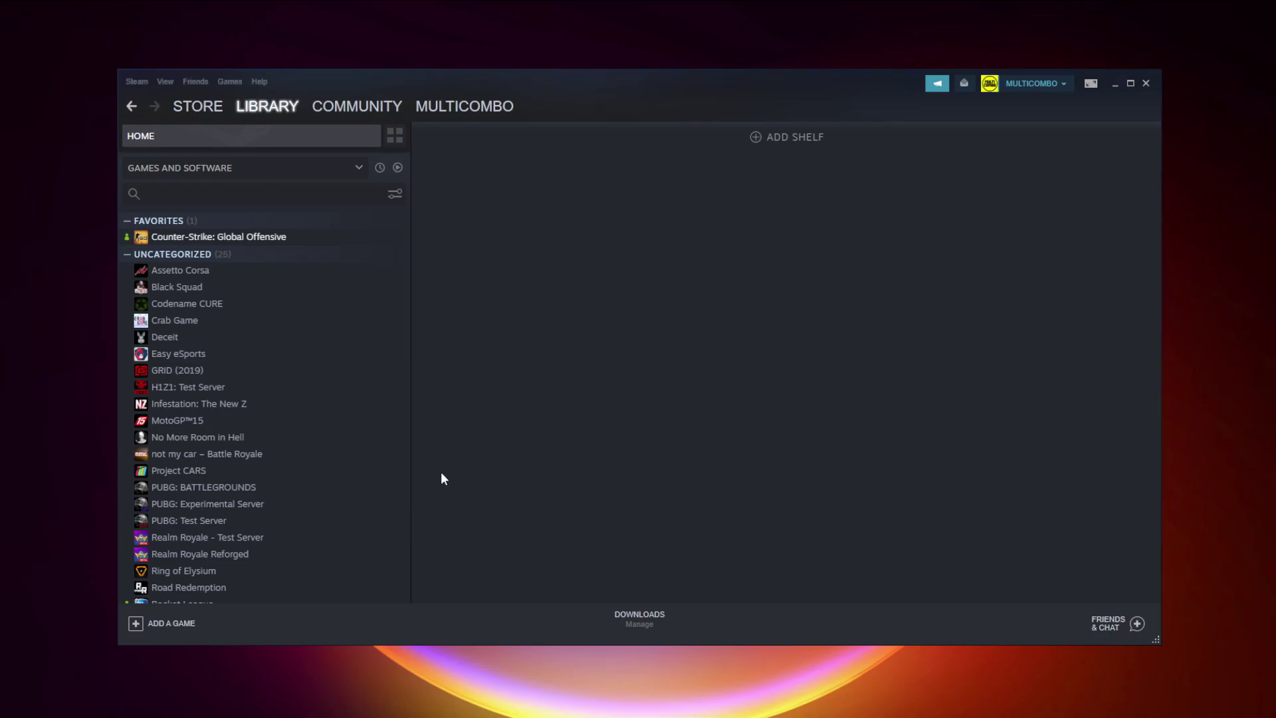
scroll(368, 427, down, 2)
scroll(369, 430, down, 1)
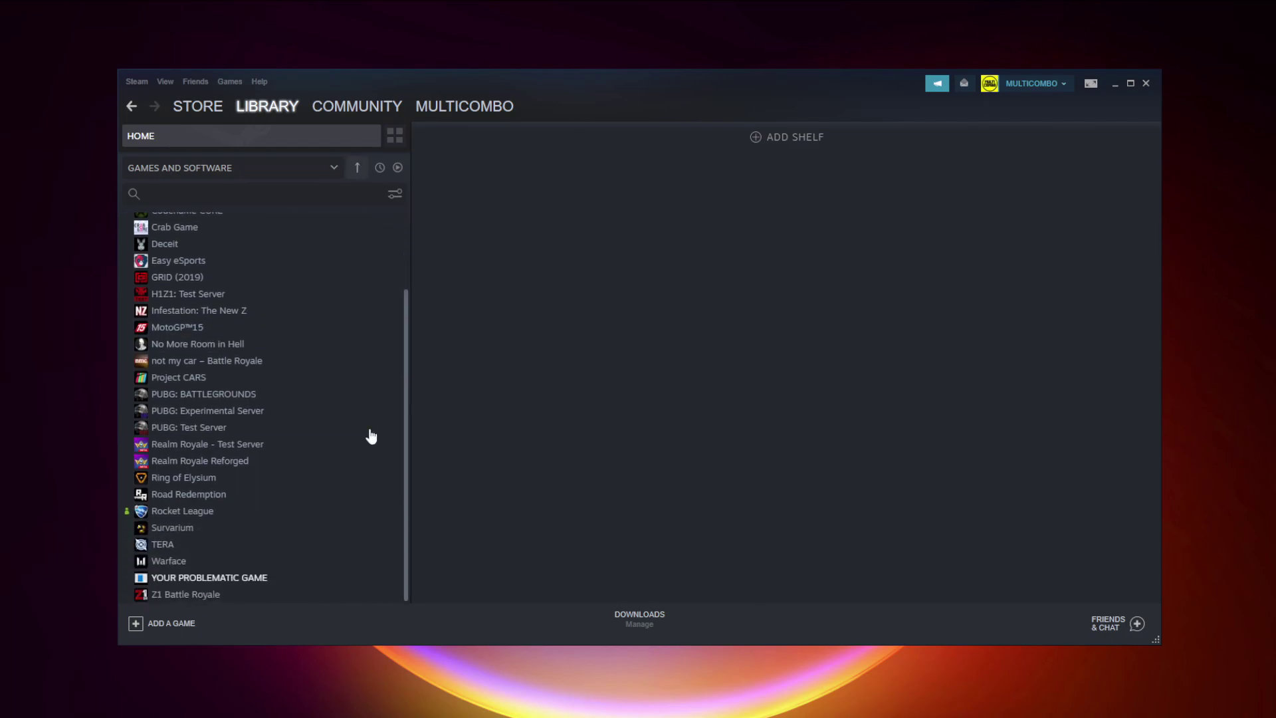
Step: Open YOUR PROBLEMATIC GAME's library page, then the Controller page of Steam Settings
click(246, 578)
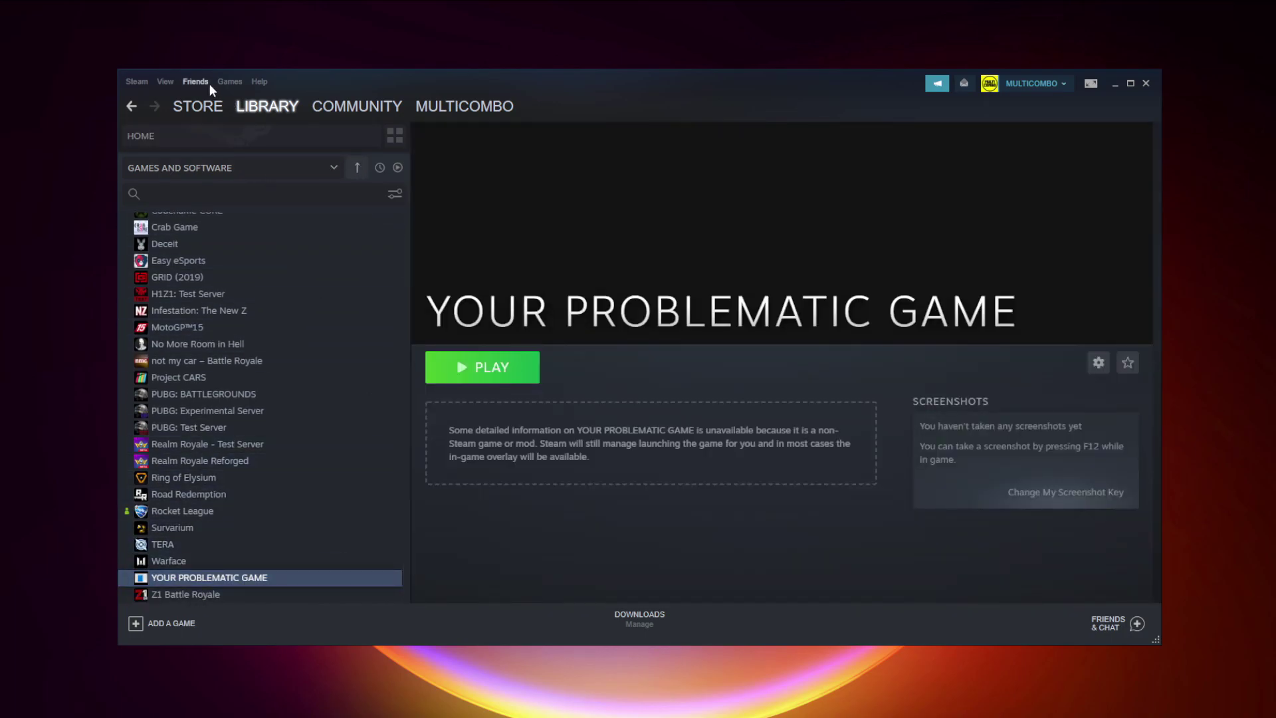
click(133, 82)
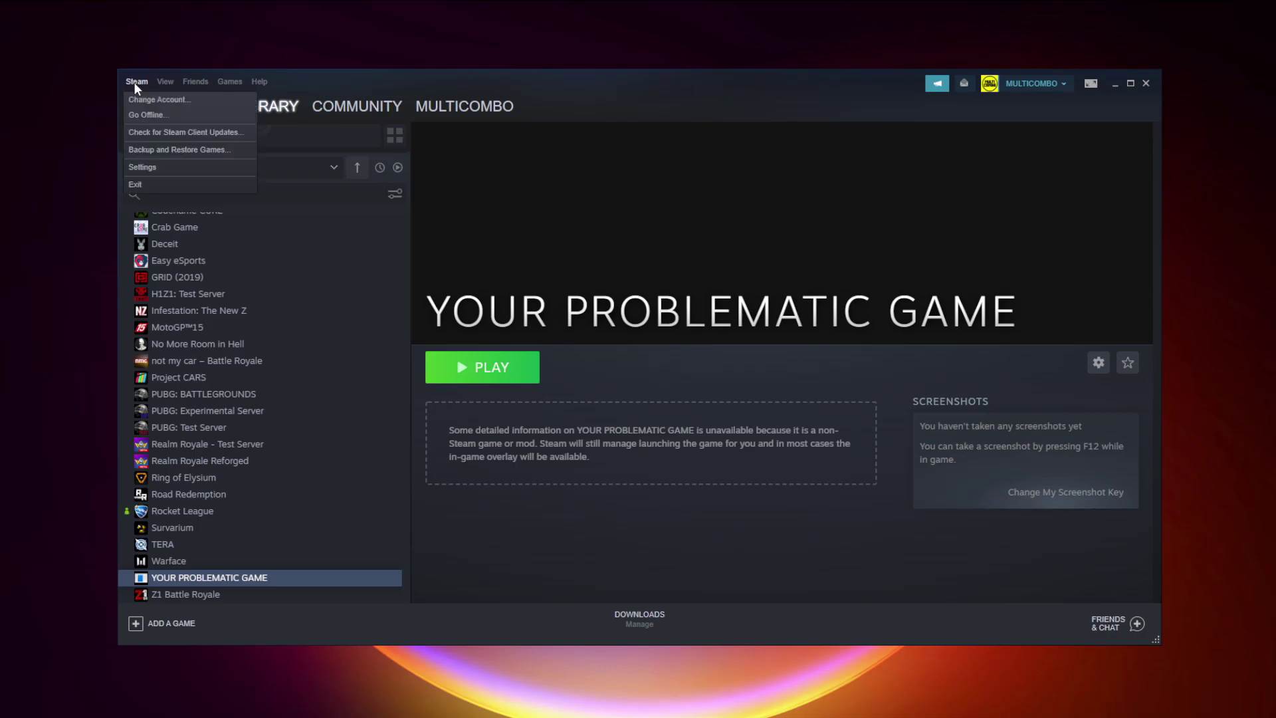
click(161, 168)
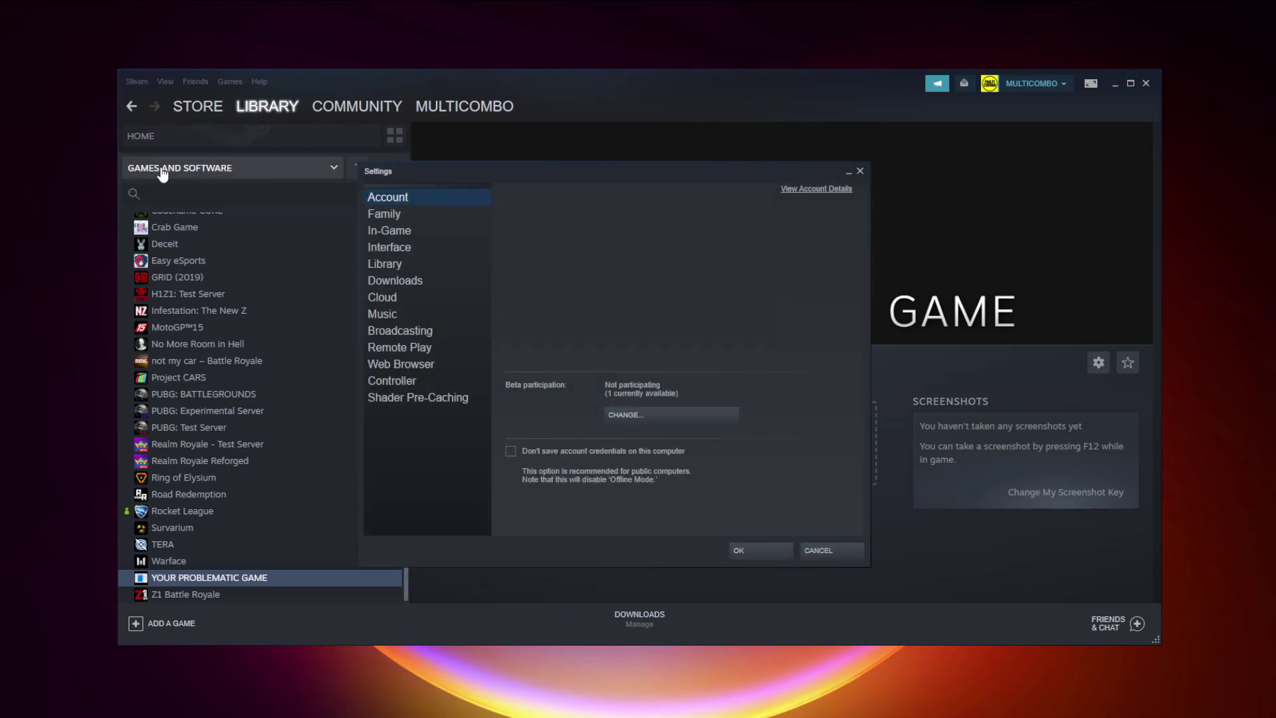
click(419, 383)
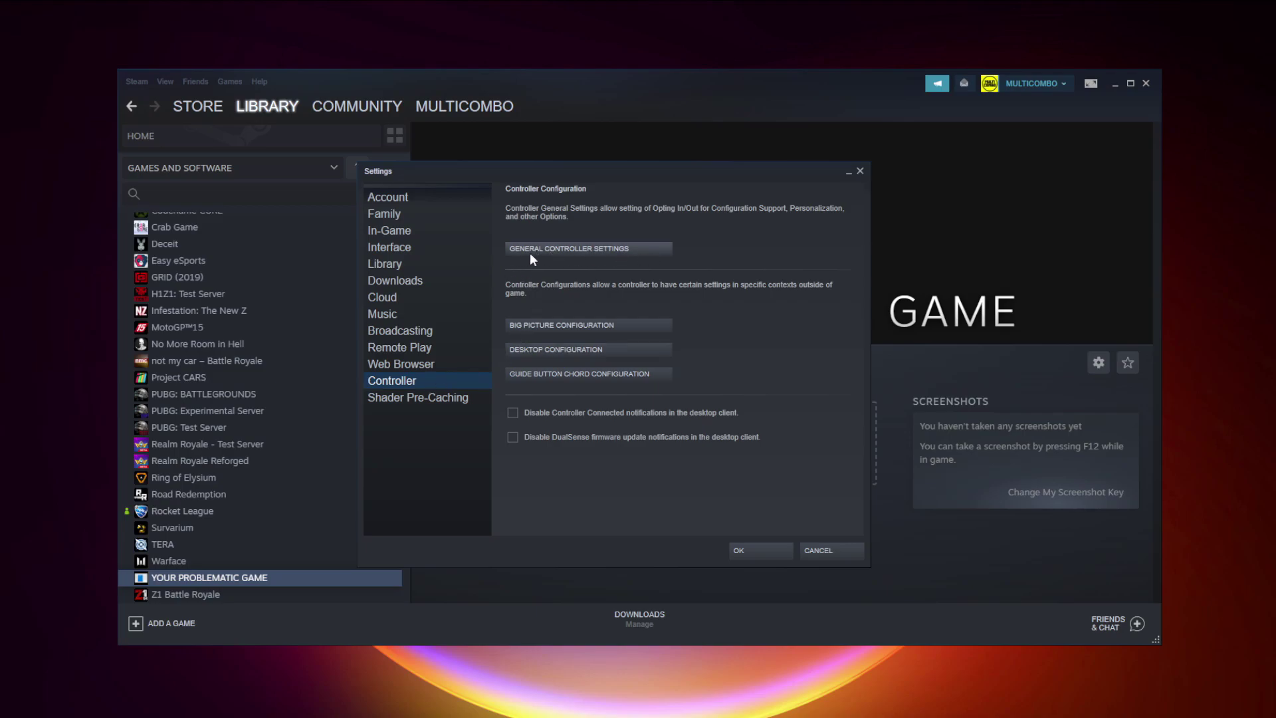
Step: Enable Xbox Configuration Support and calibrate the detected Xbox 360 Controller
click(590, 252)
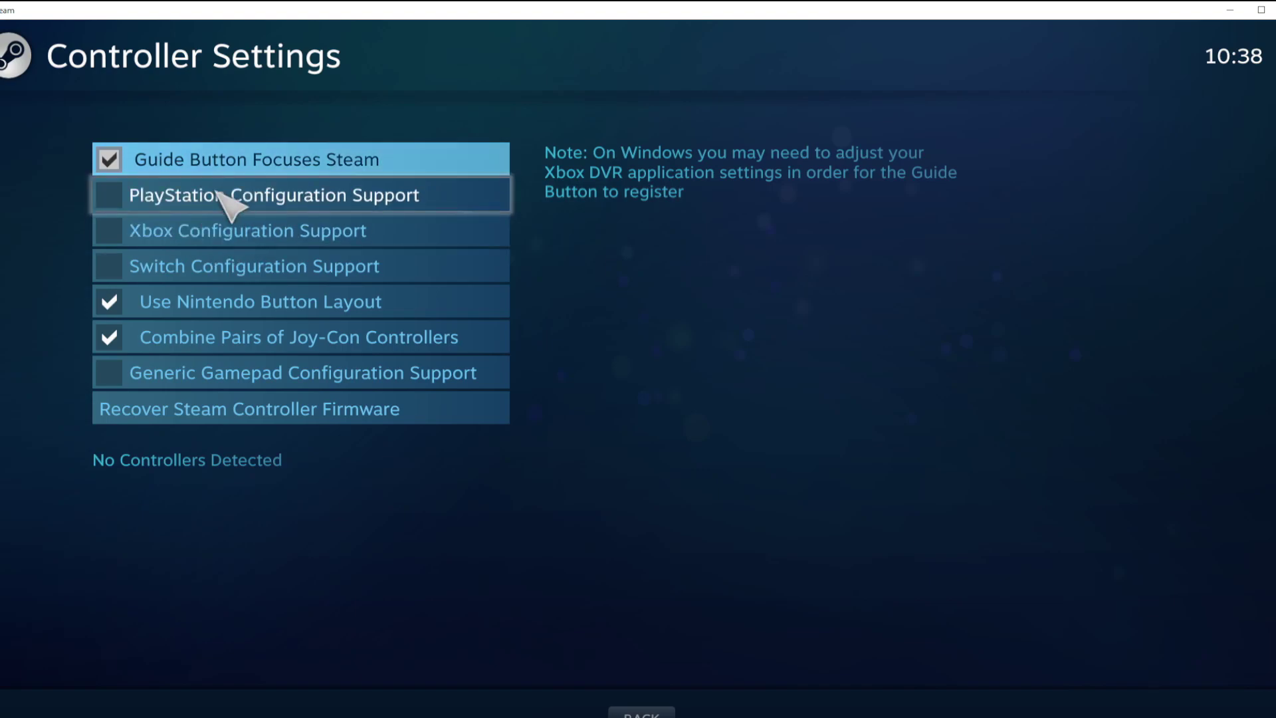
click(117, 230)
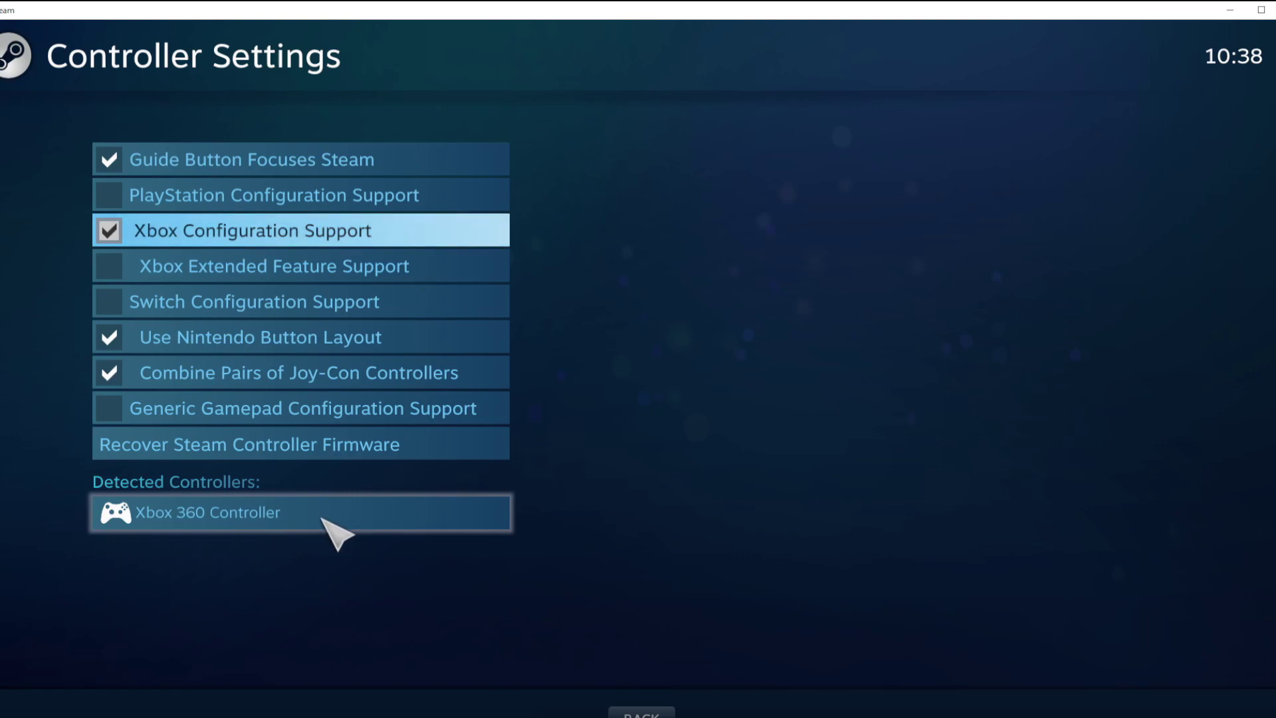
click(353, 519)
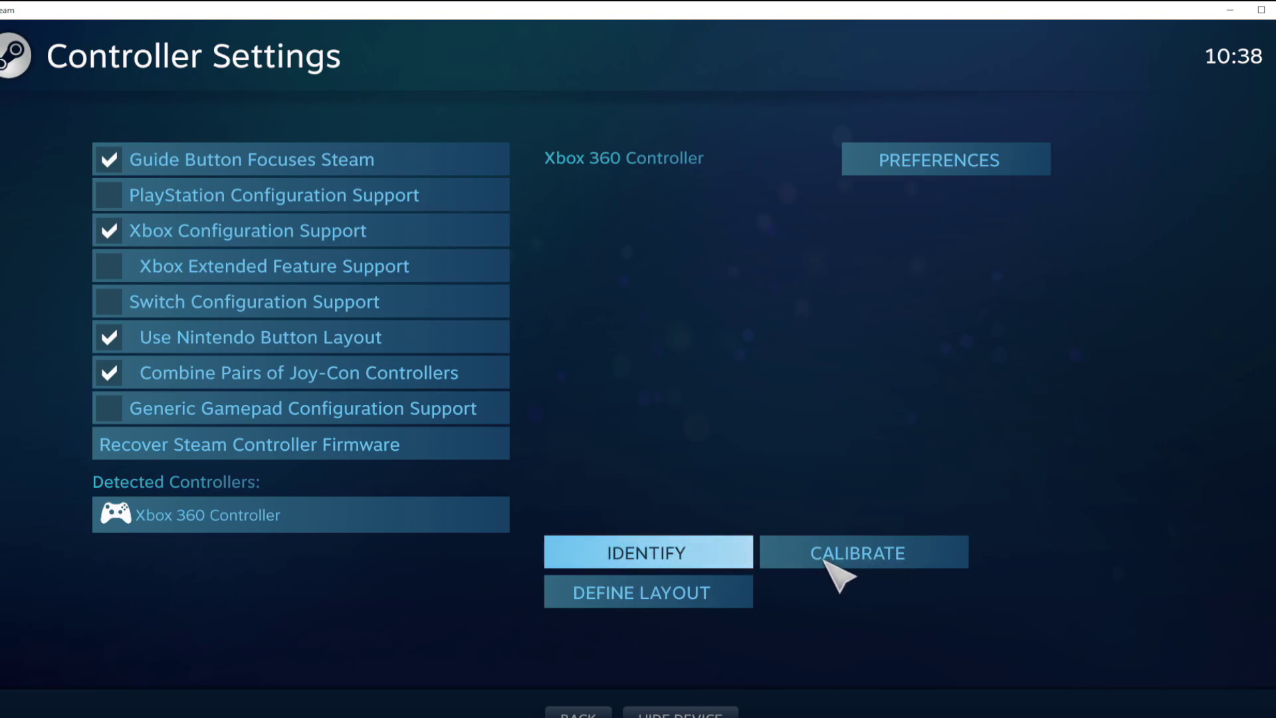
click(867, 560)
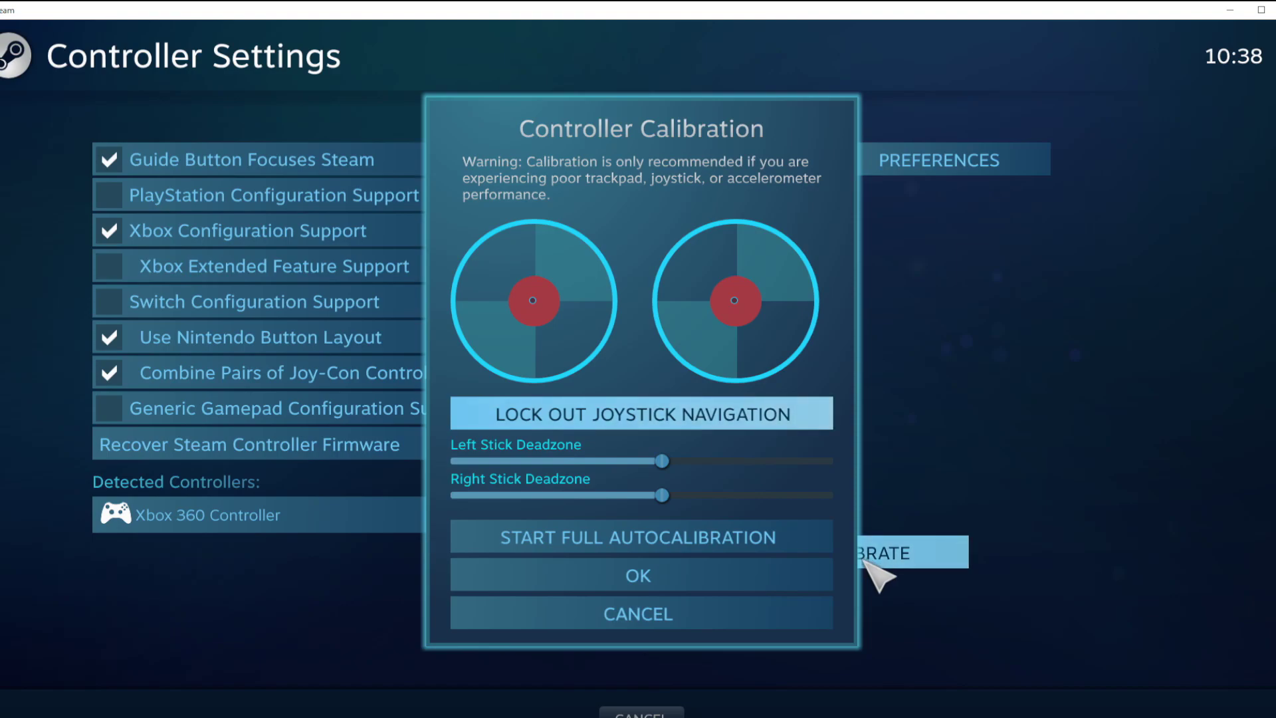
click(731, 576)
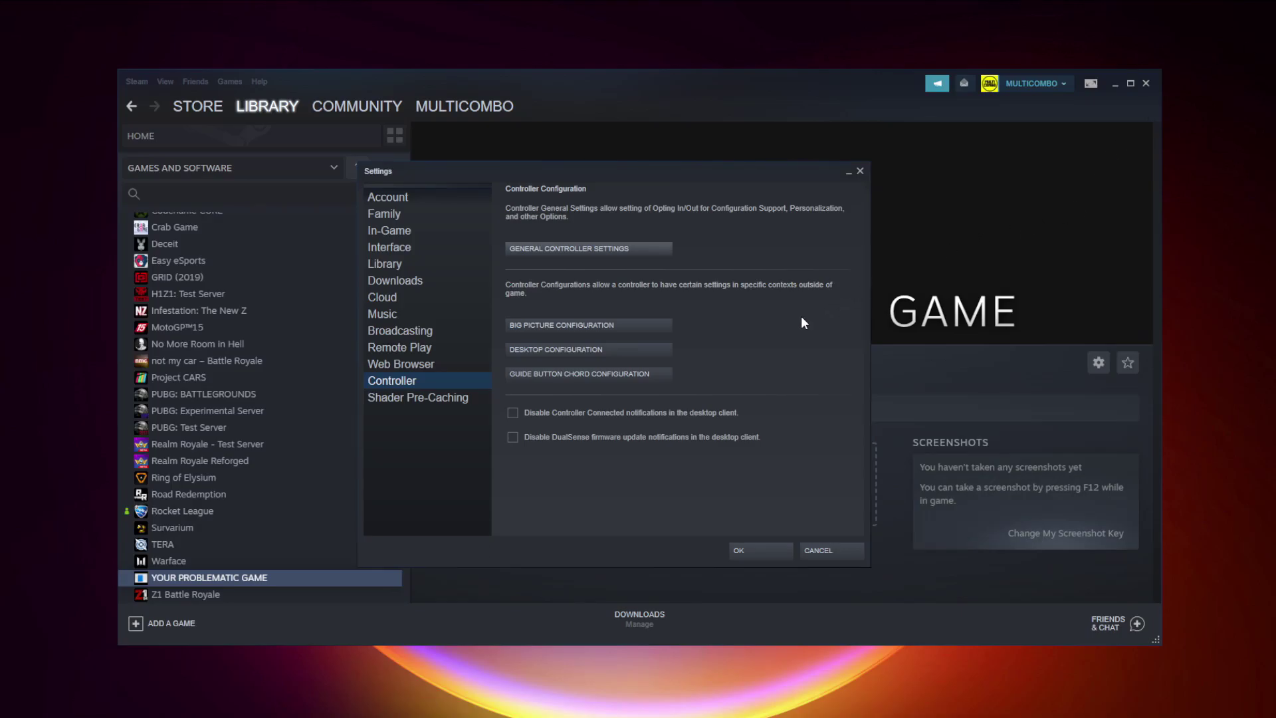
Step: Close Settings with OK and switch Steam to Big Picture Mode
click(762, 550)
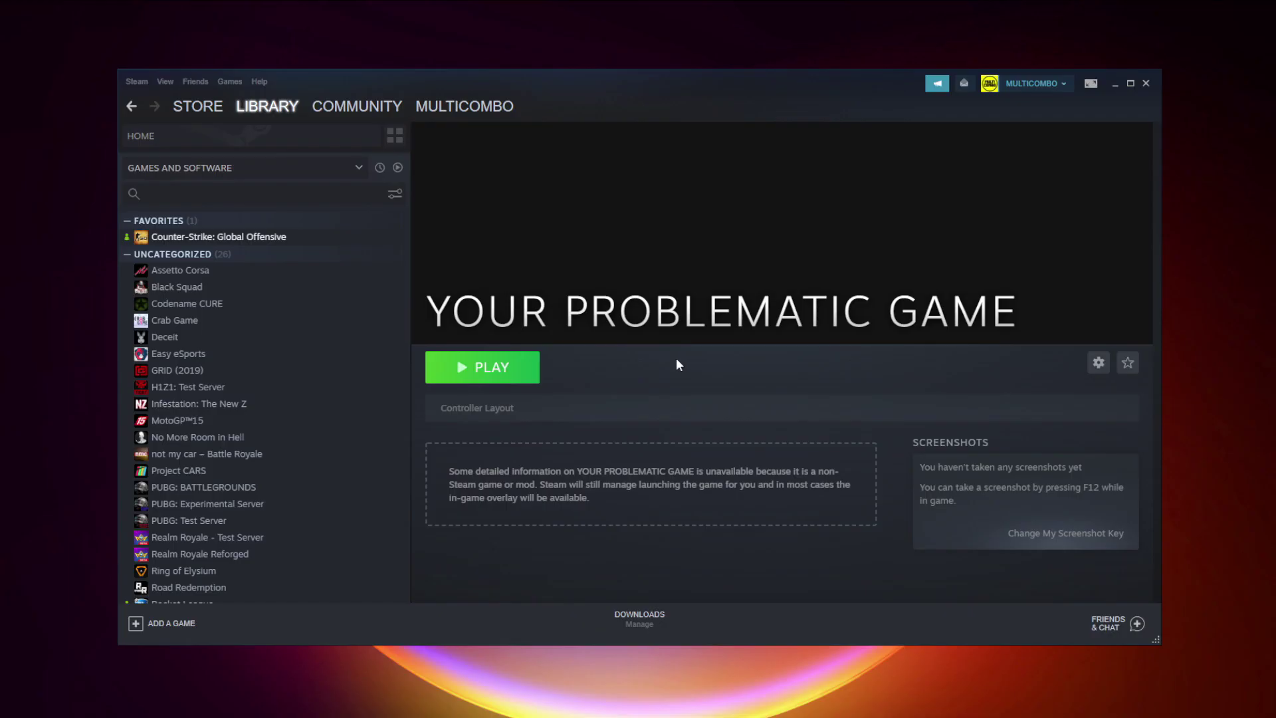
click(1092, 84)
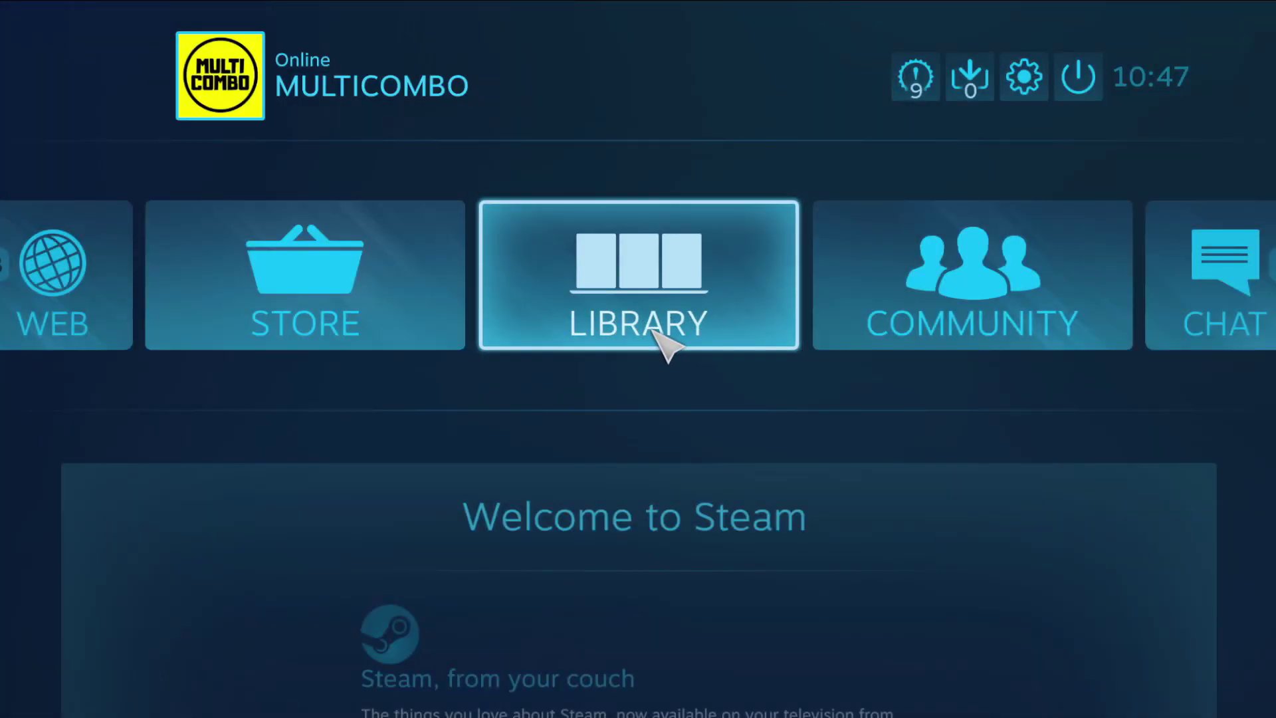
Step: In Big Picture, set YOUR PROBLEMATIC GAME's Steam Input Per-Game Setting to Forced Off
click(664, 344)
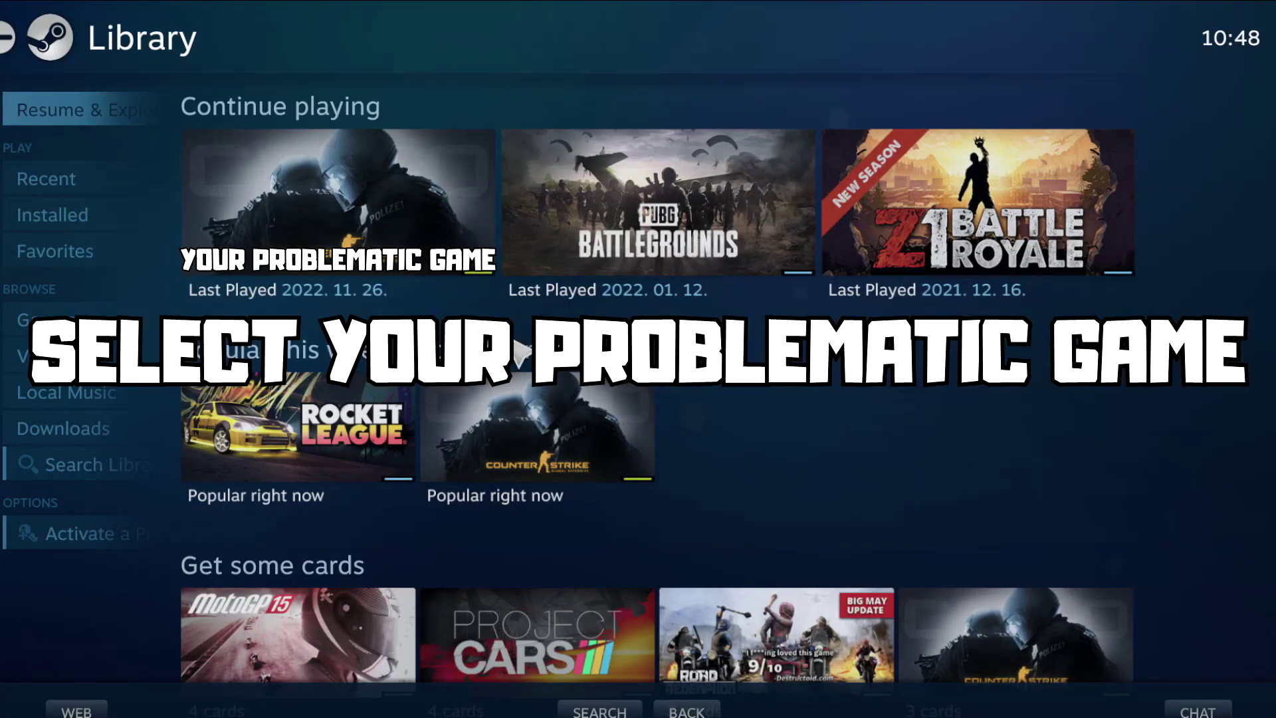
click(327, 274)
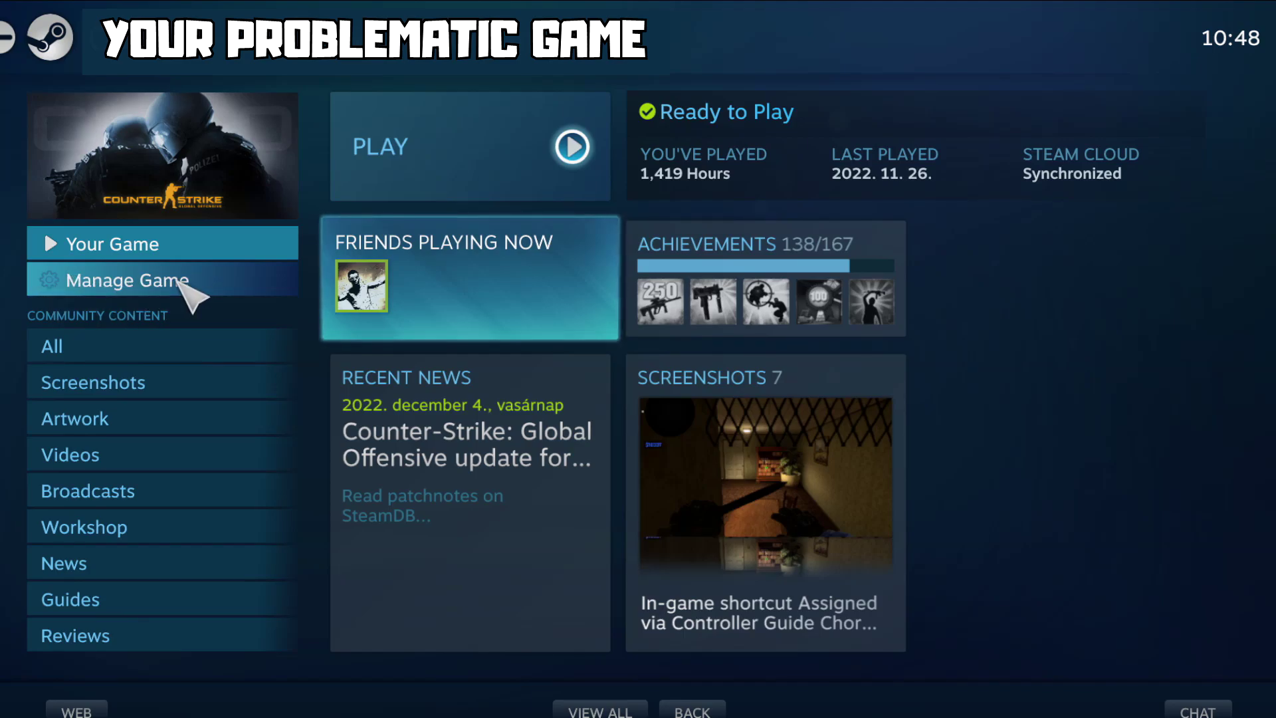
click(178, 280)
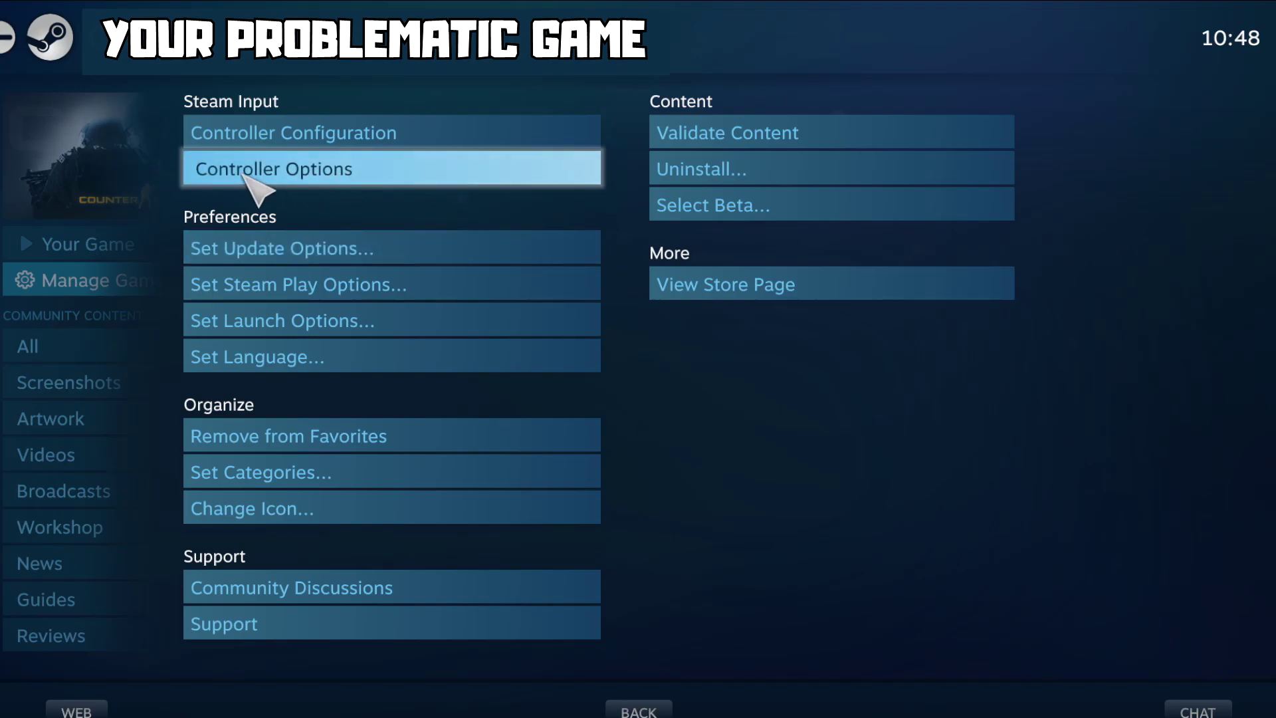
click(363, 170)
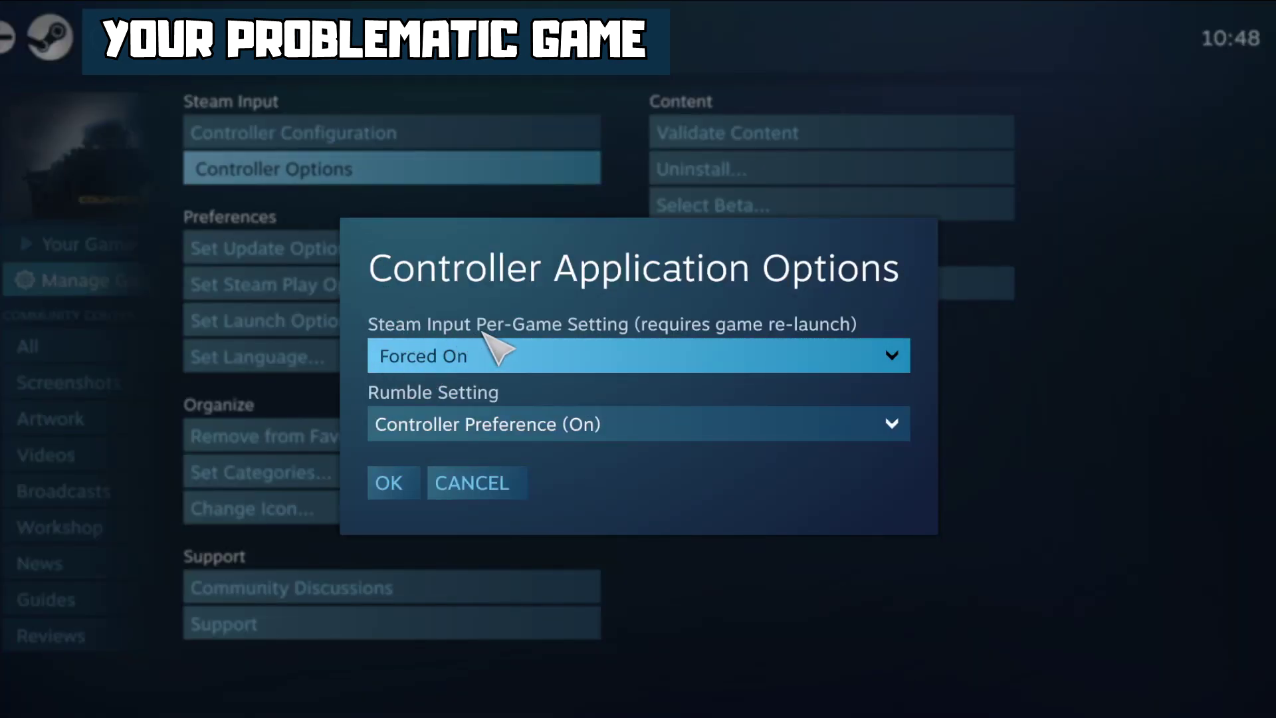
click(609, 363)
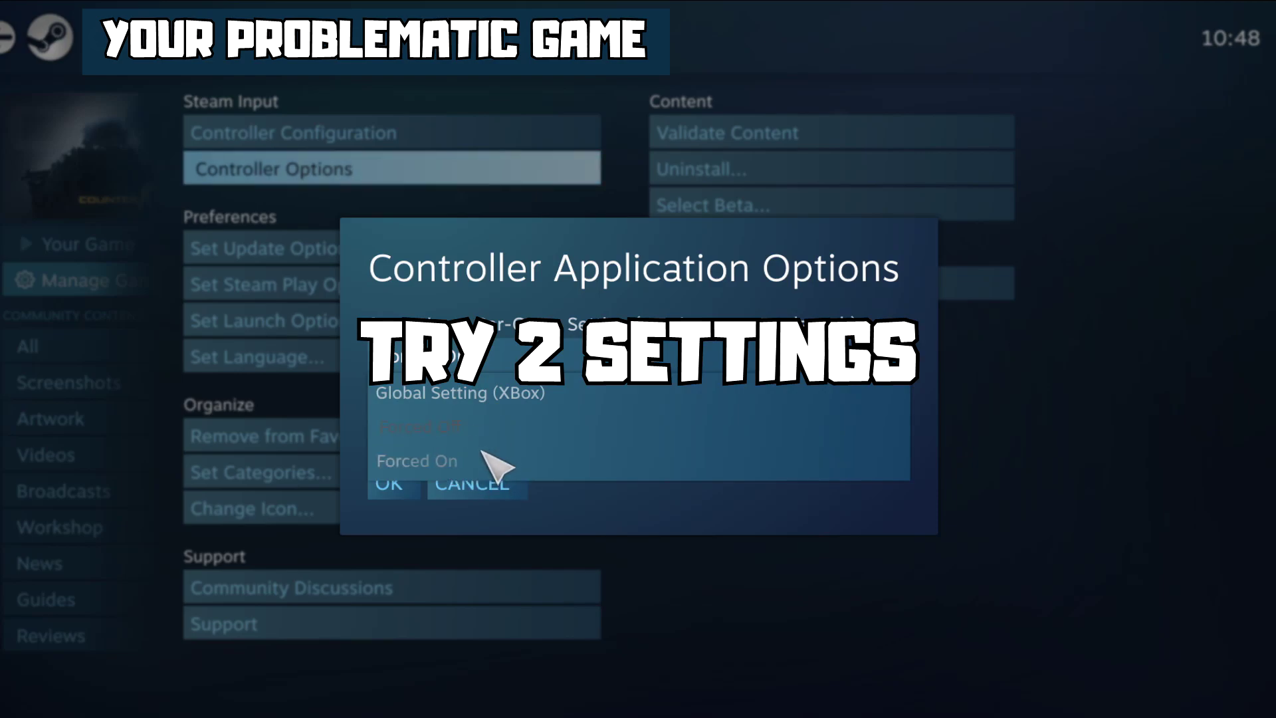
click(426, 429)
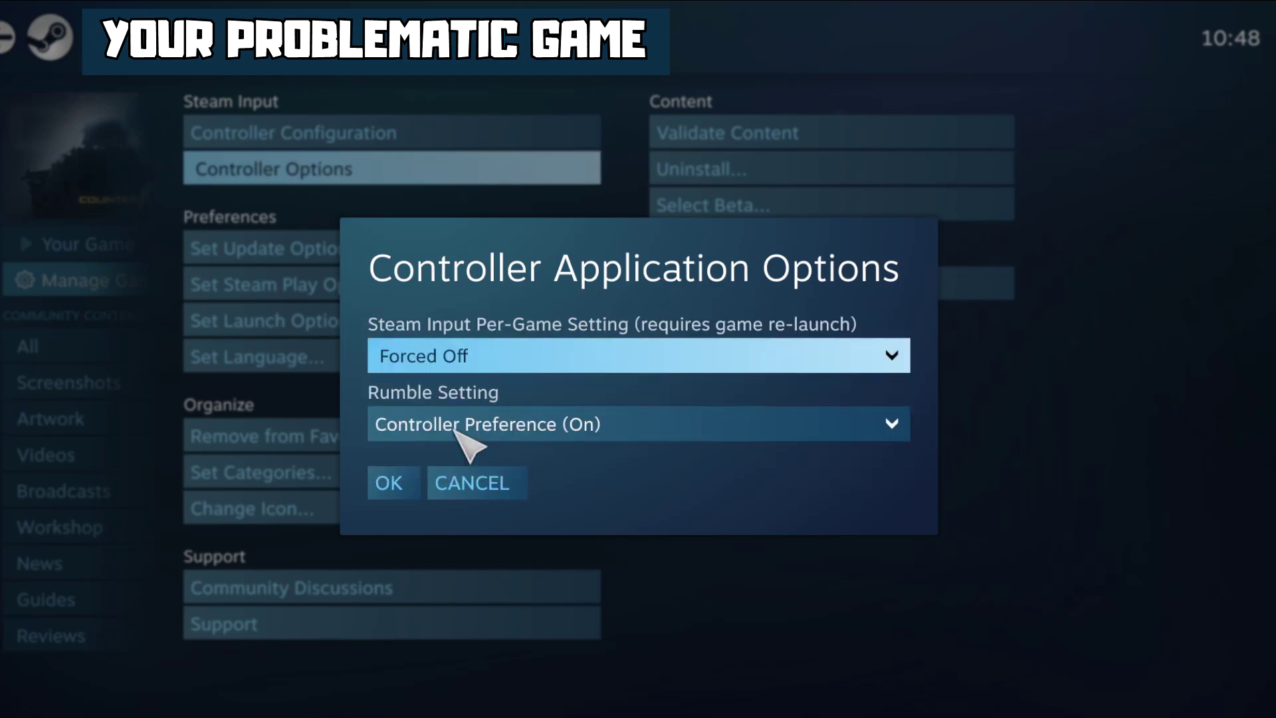
click(396, 485)
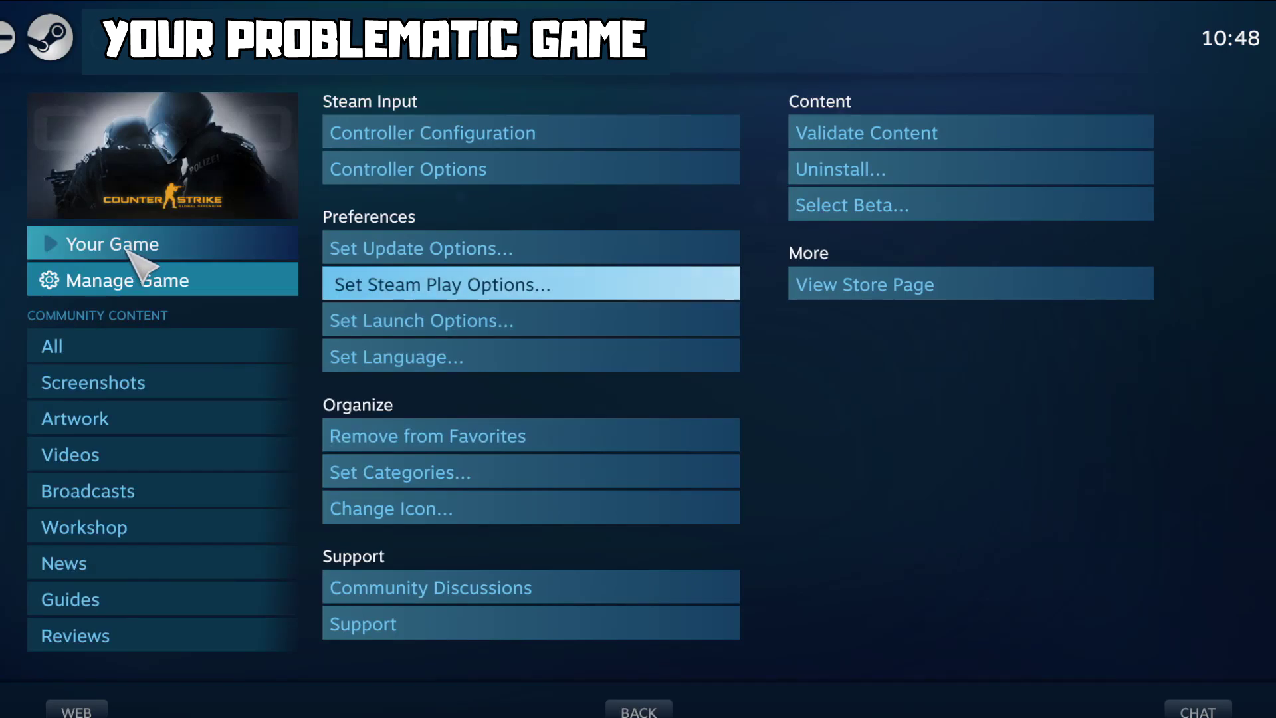
Step: Set the game's Controller properties override to Disable Steam Input and close Properties
click(129, 248)
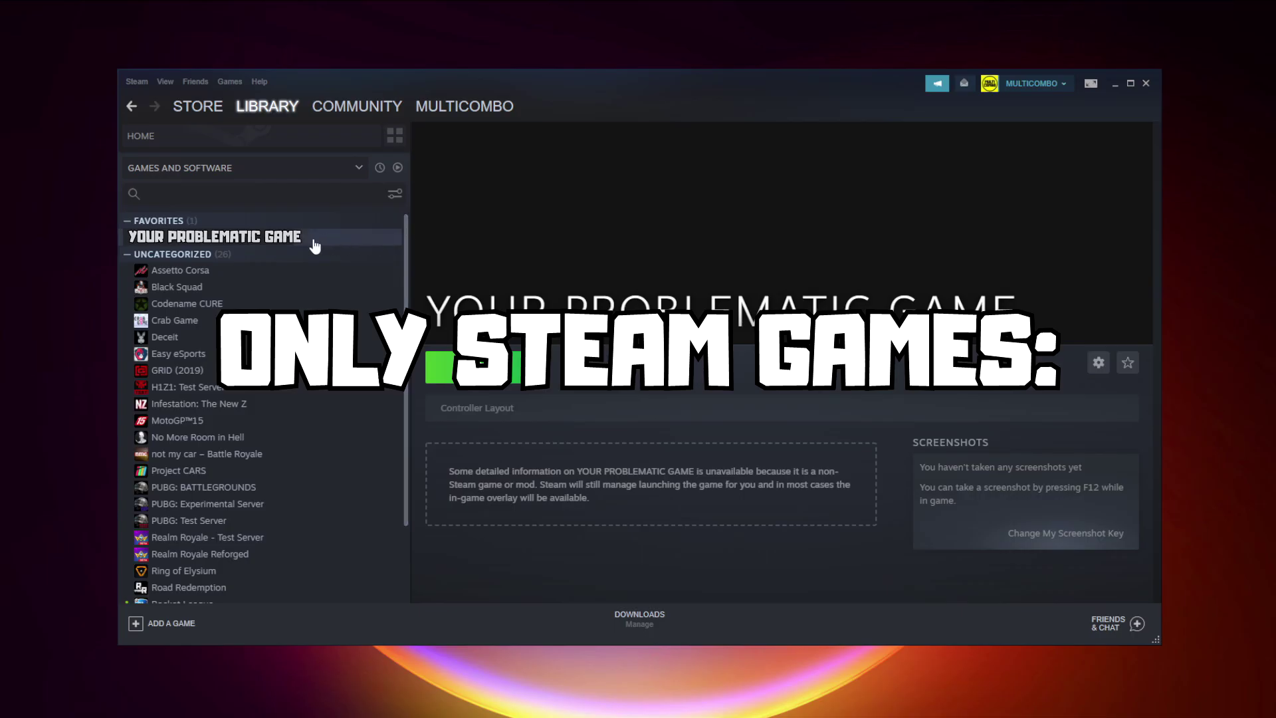
right_click(310, 237)
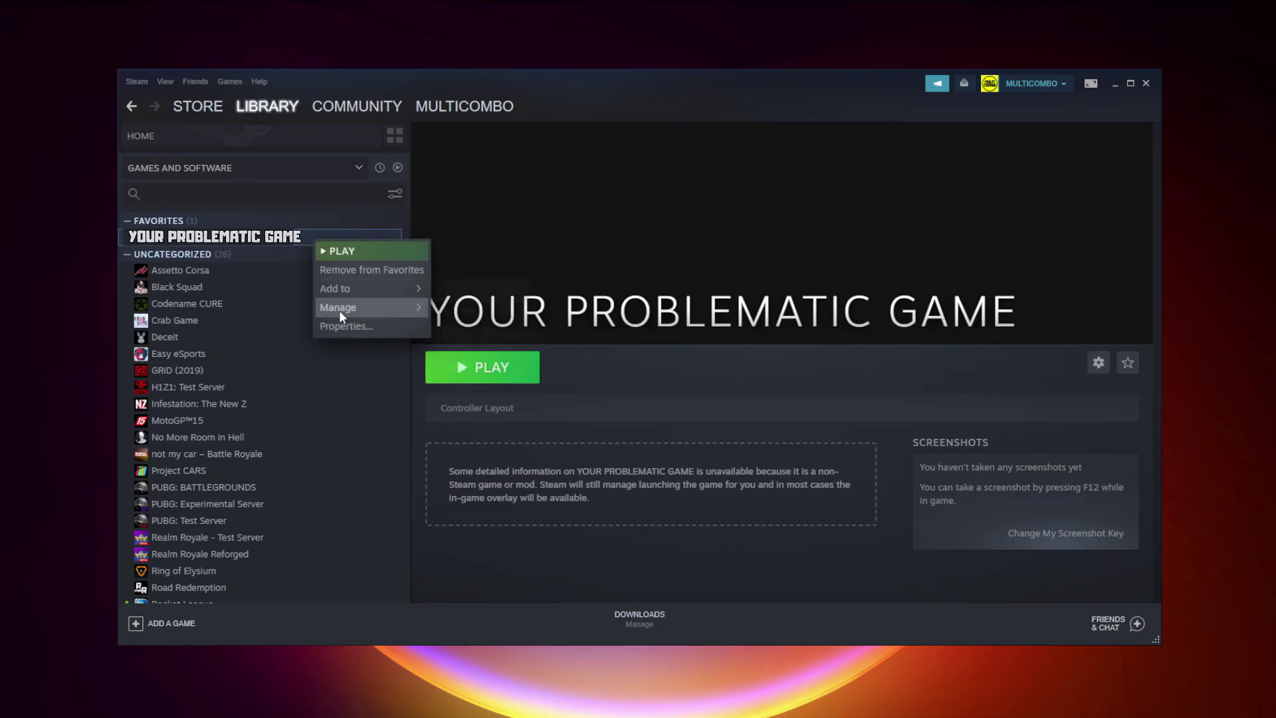
click(377, 326)
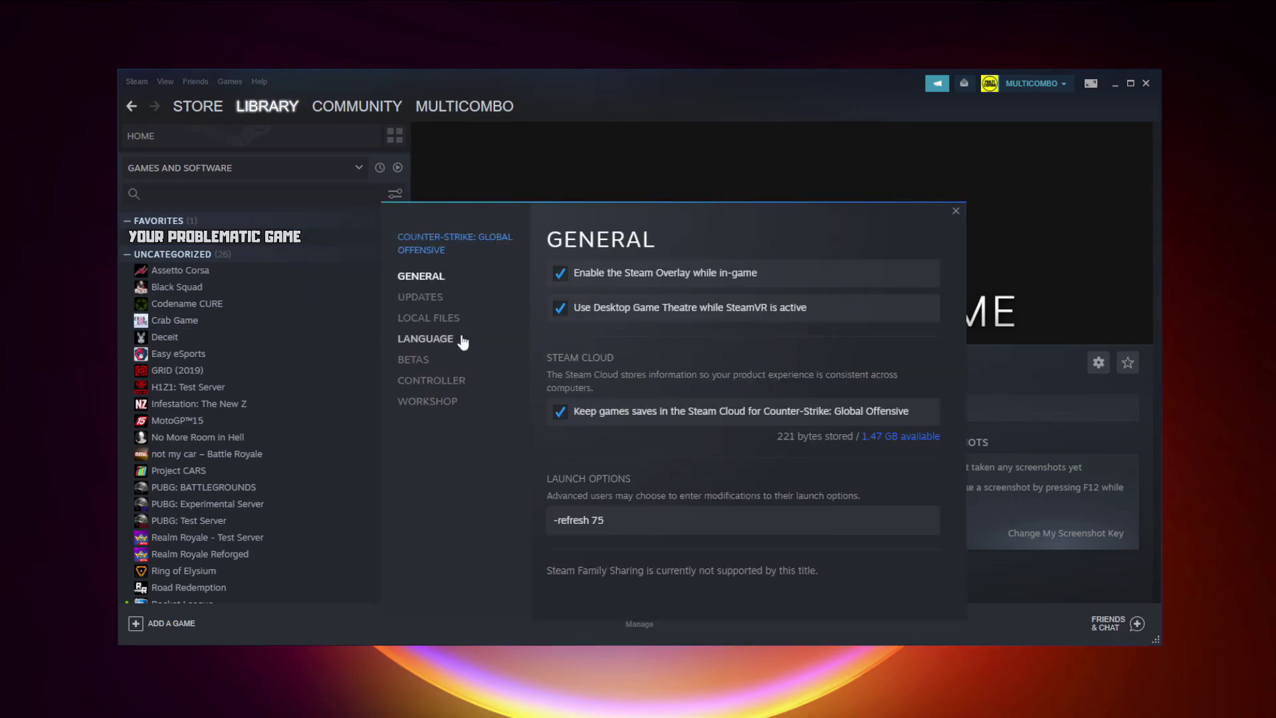
click(437, 381)
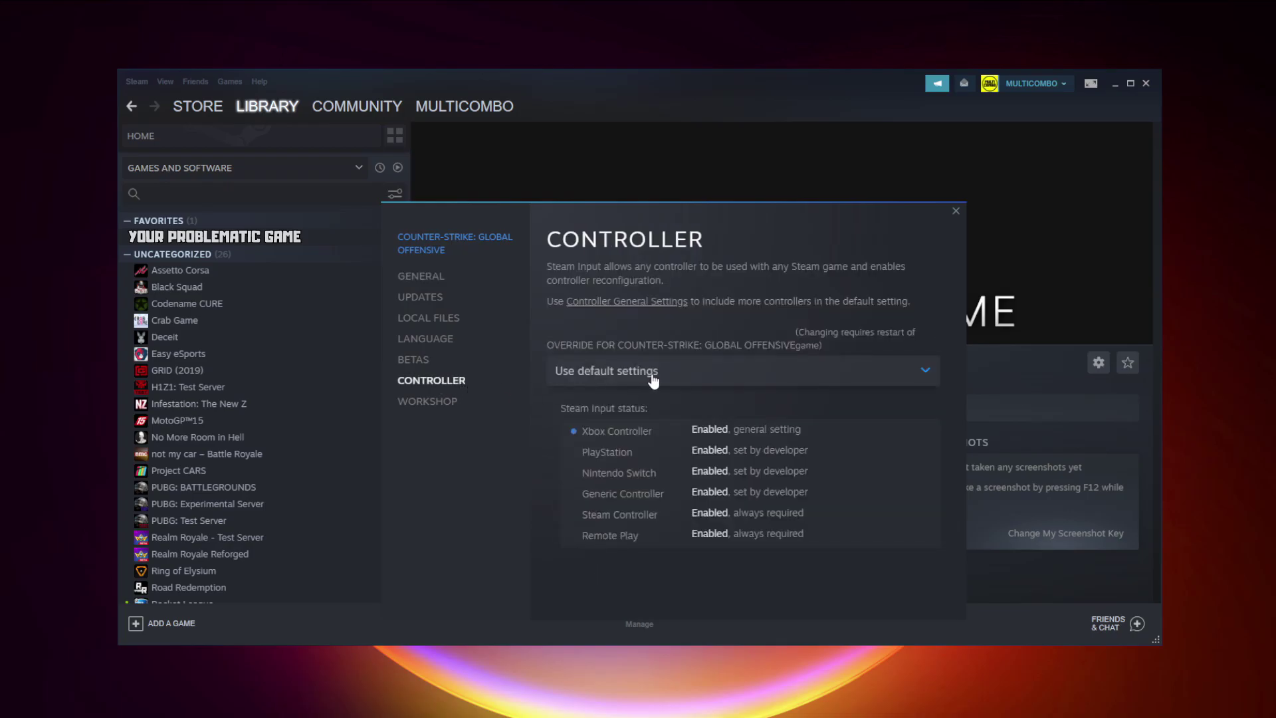
click(654, 379)
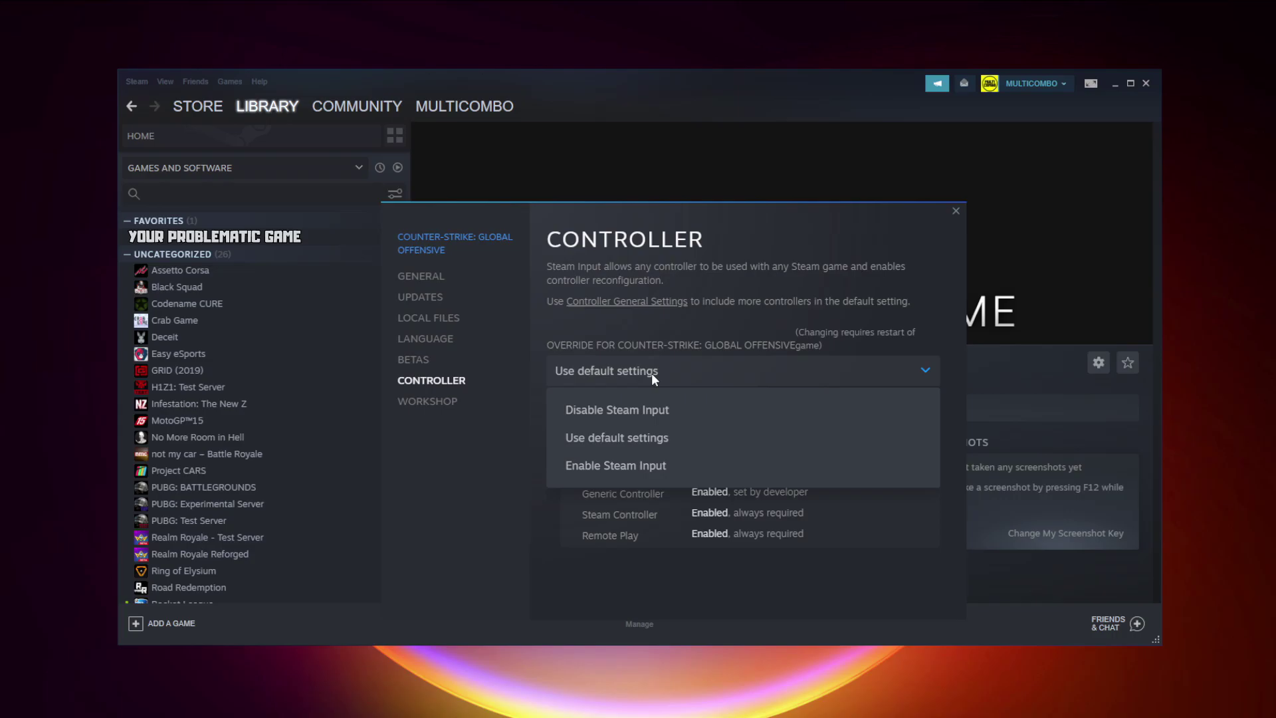
click(645, 411)
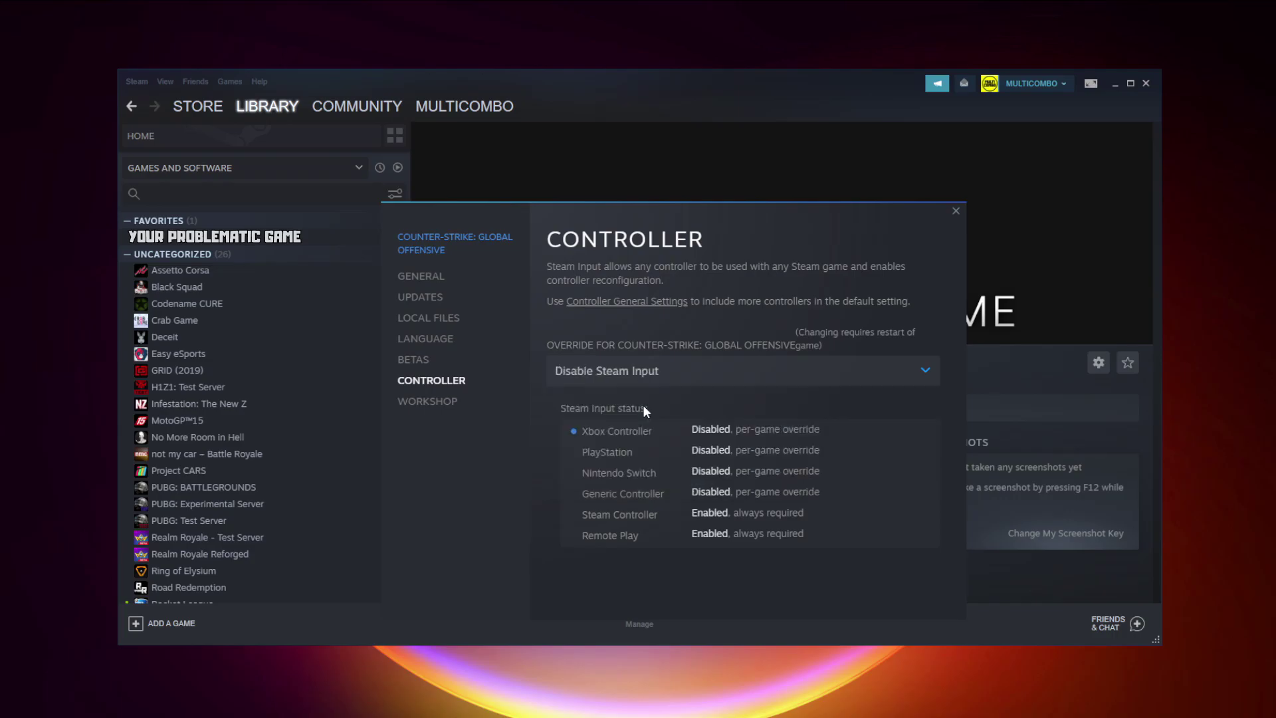
click(956, 212)
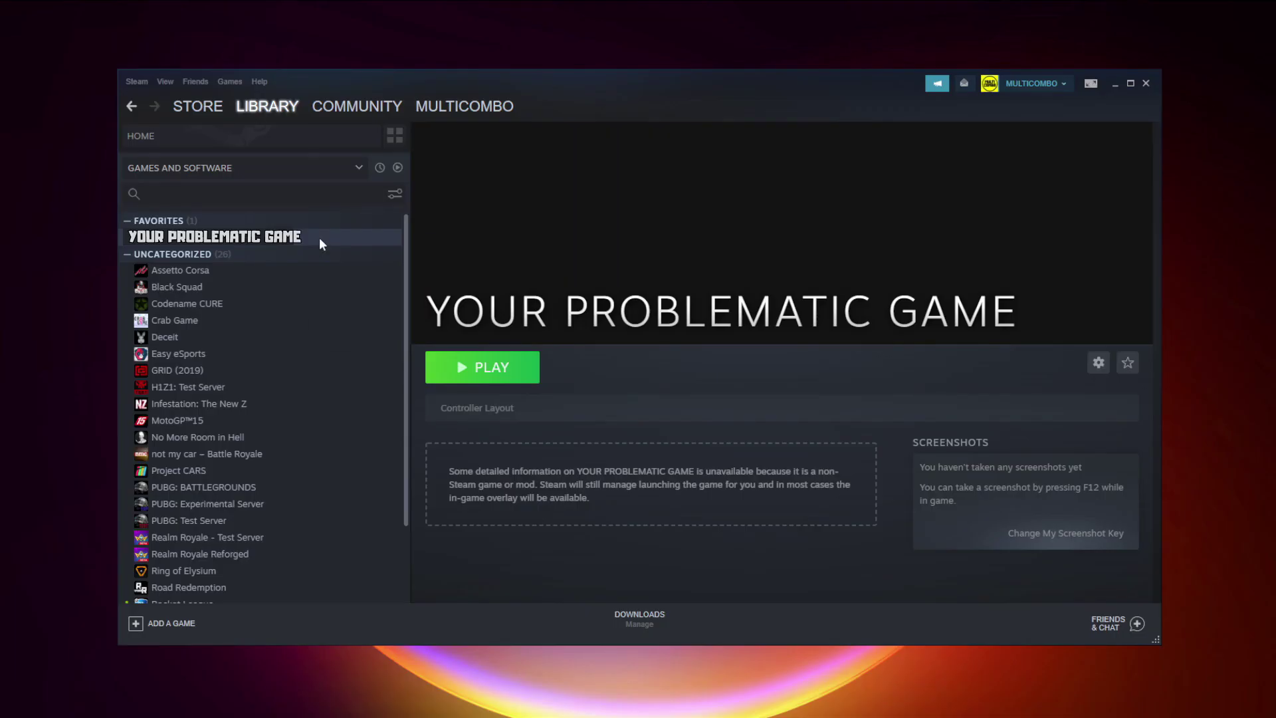
Step: Switch the game's Controller properties override to Enable Steam Input for all controller types
right_click(320, 238)
click(369, 326)
click(451, 388)
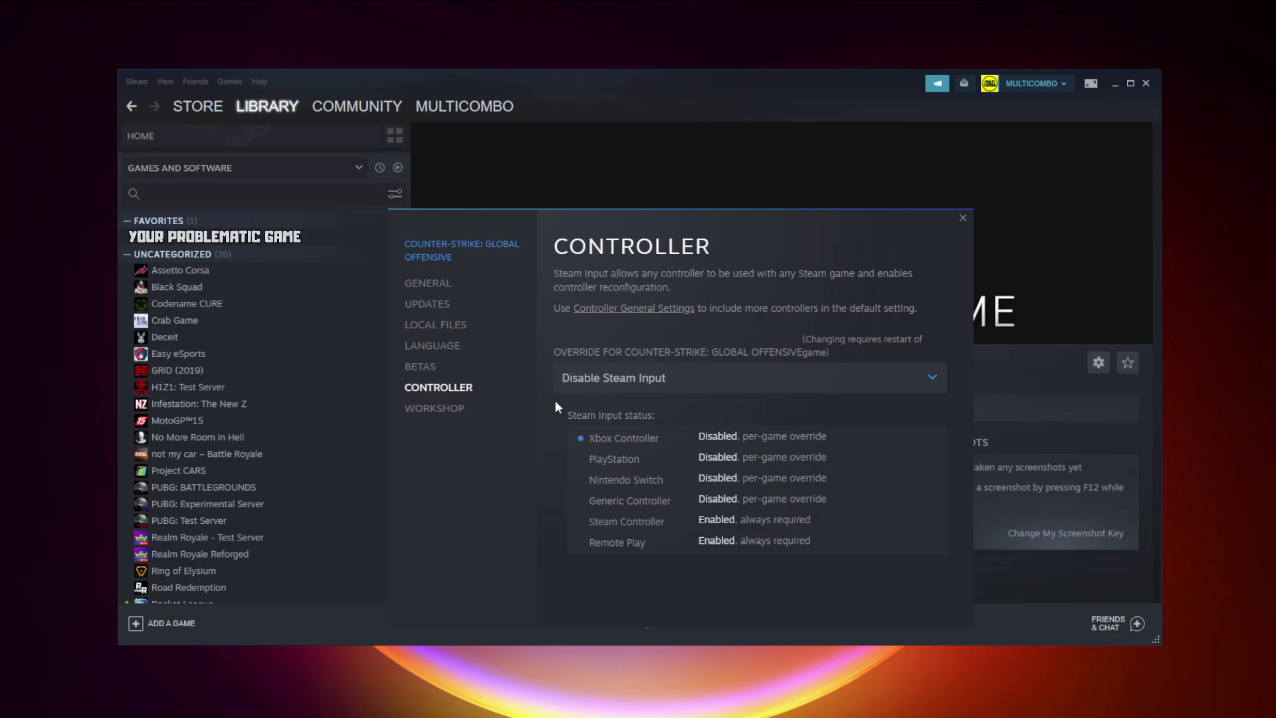
click(649, 376)
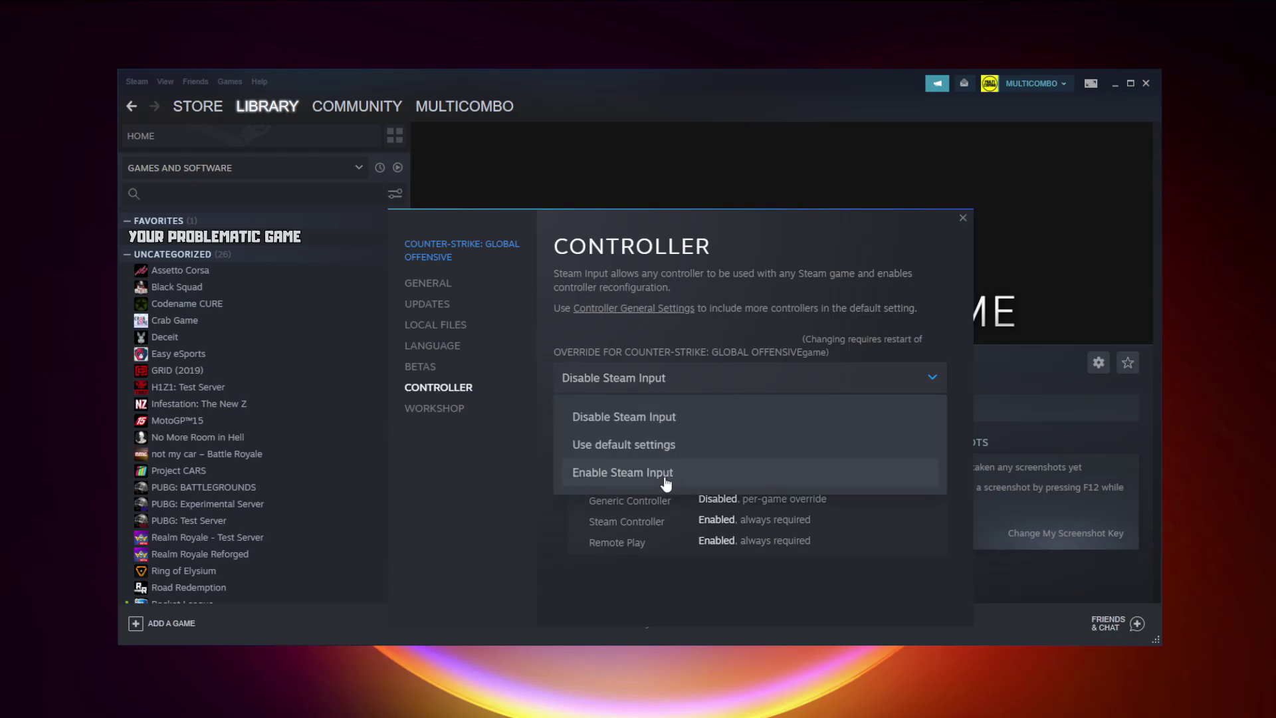
click(706, 476)
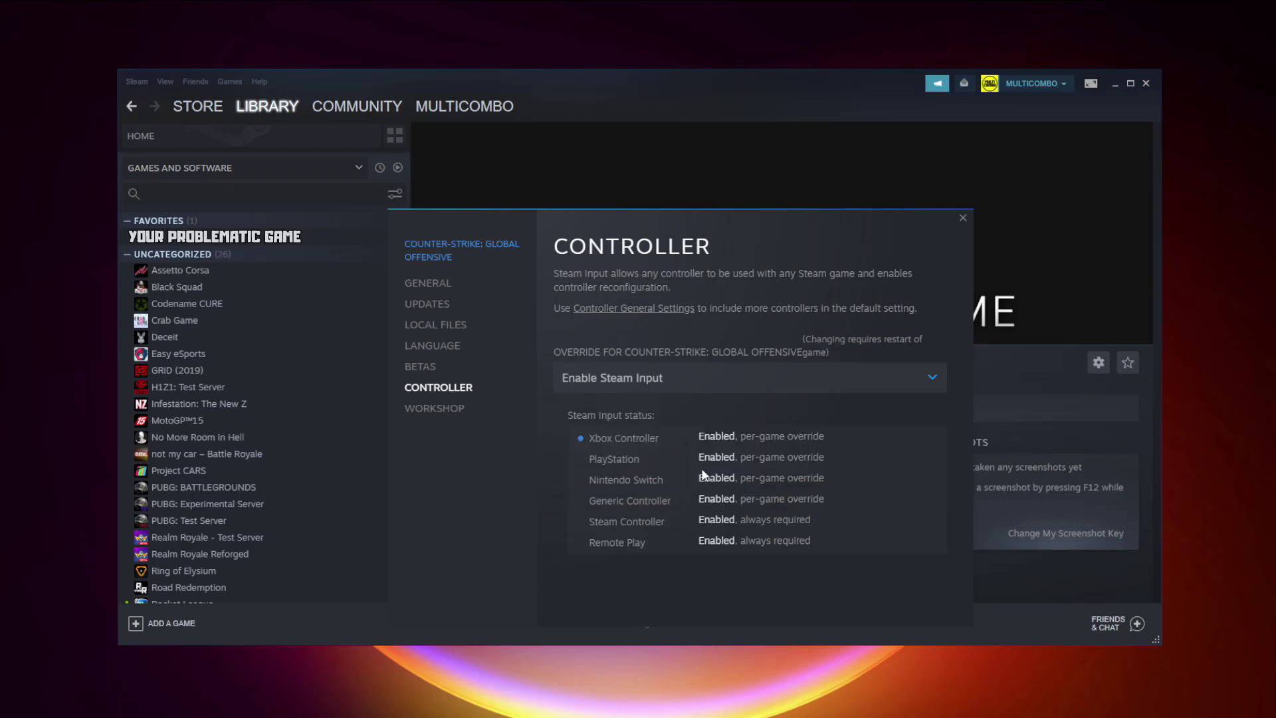